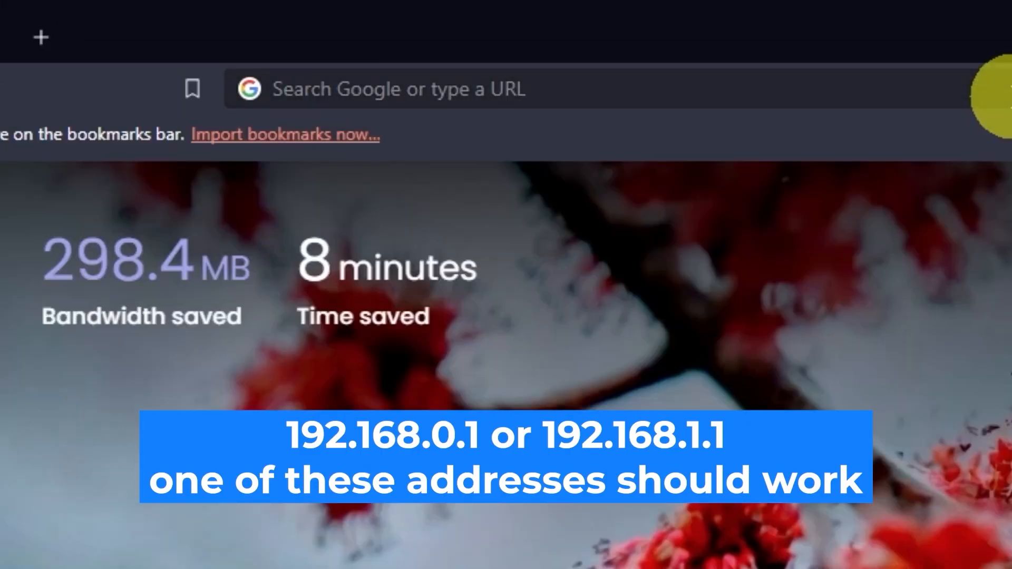
# - Load the router admin page at 192.168.0.1 in Microsoft Edge
pyautogui.click(999, 94)
pyautogui.write('192.168.')
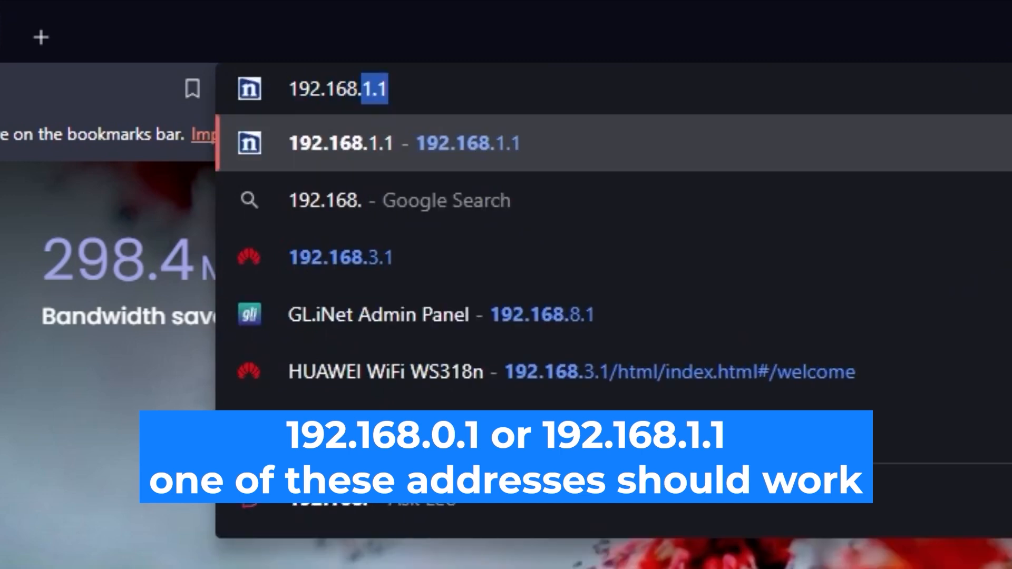
pyautogui.write('0.1')
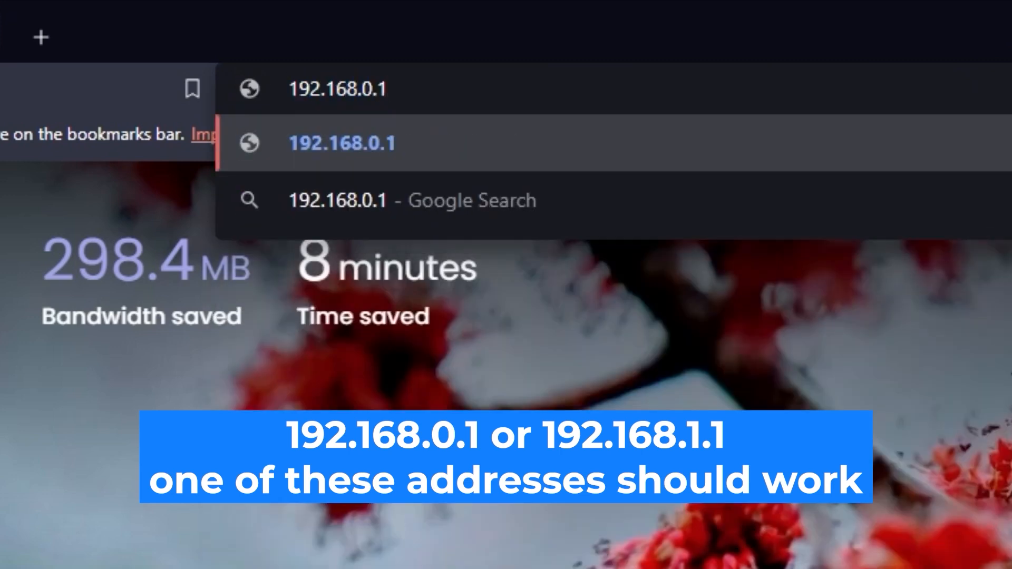
pyautogui.press('Return')
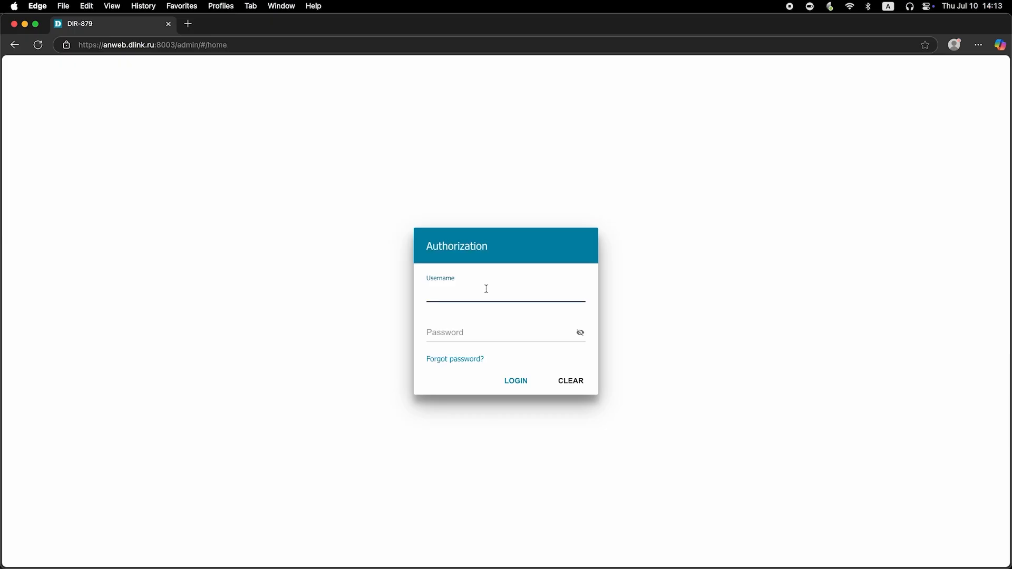
# - Enter the admin username and default password, reveal it to check, and submit the login
pyautogui.write('admin')
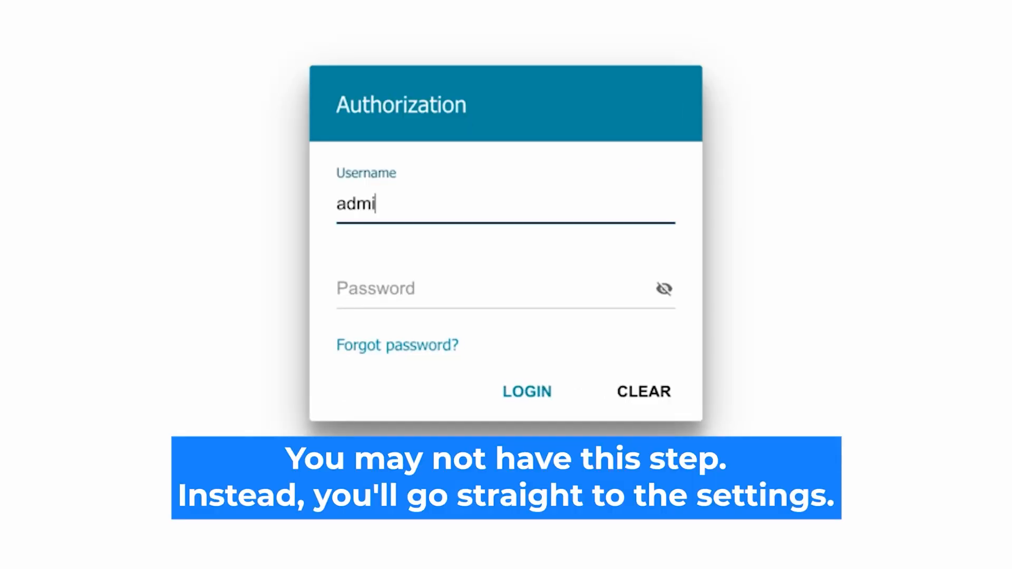
pyautogui.click(388, 292)
pyautogui.write('admin1234')
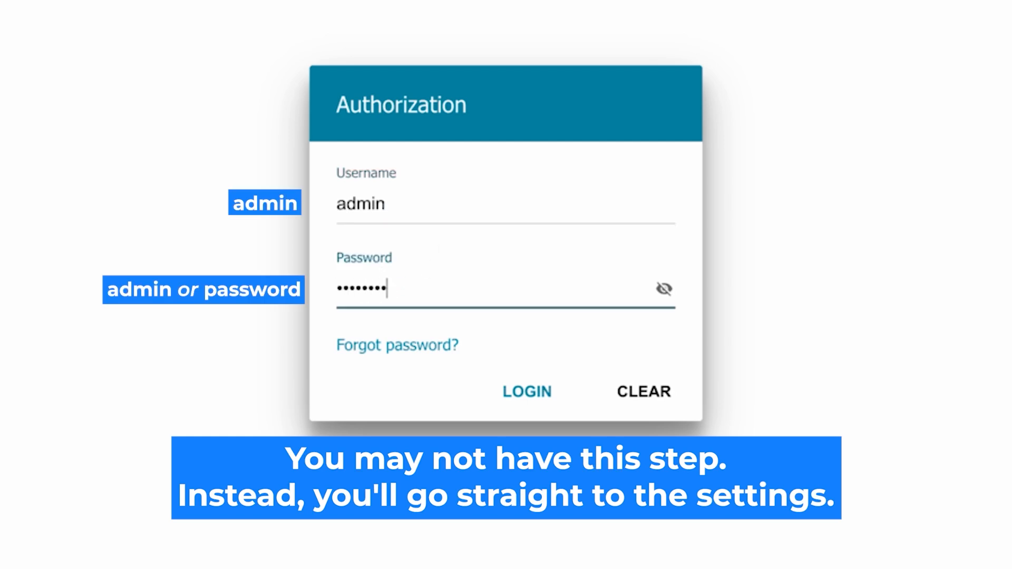
pyautogui.click(664, 289)
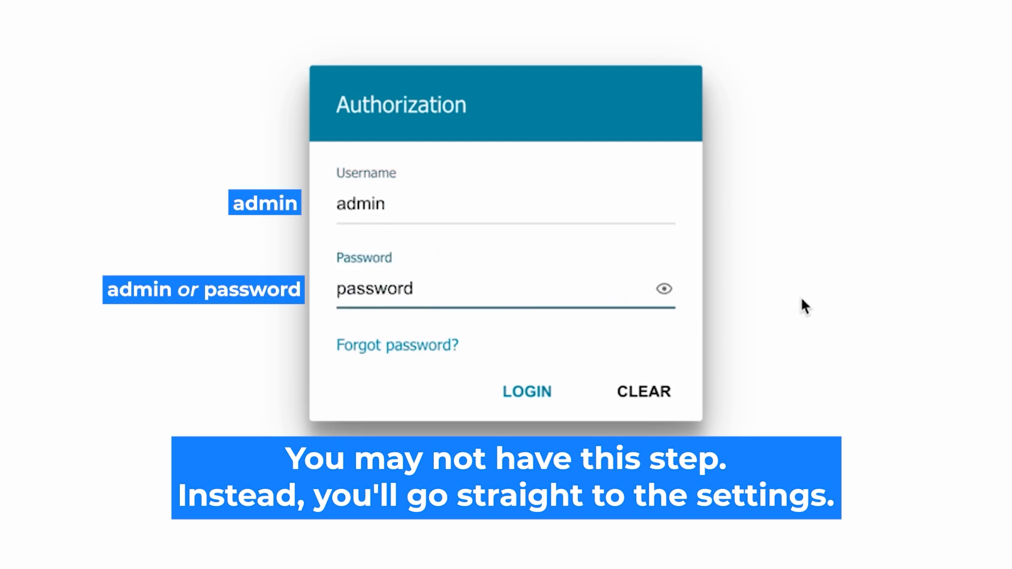
pyautogui.click(517, 389)
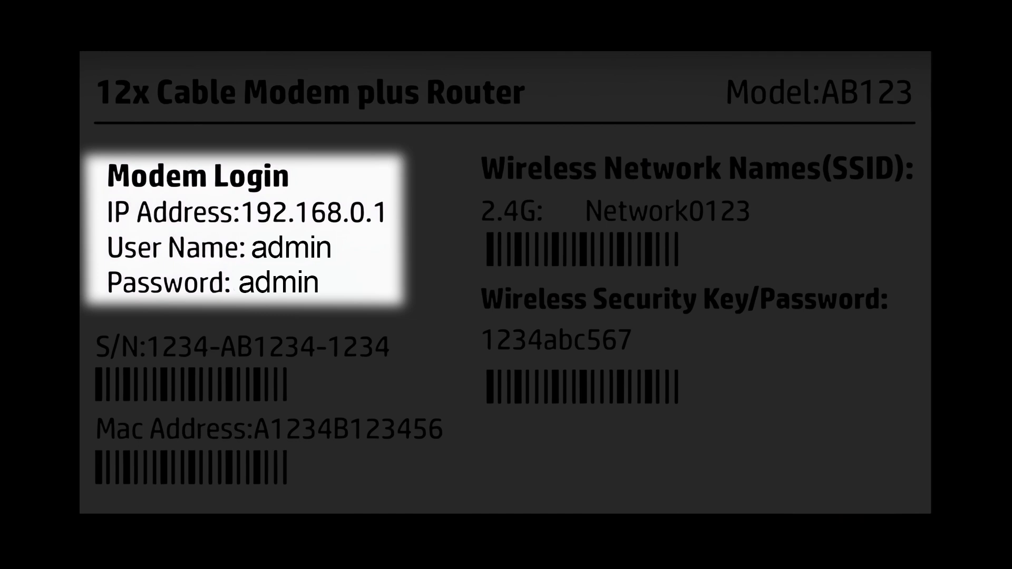
# - Retry signing in with a re-entered, checked password to reach the change-password page
pyautogui.click(663, 291)
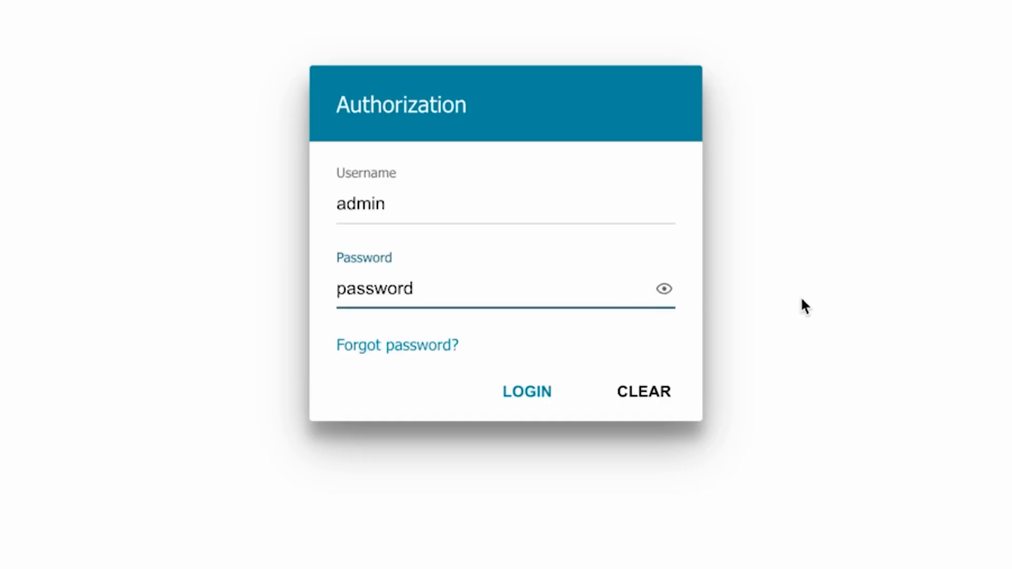
pyautogui.click(506, 389)
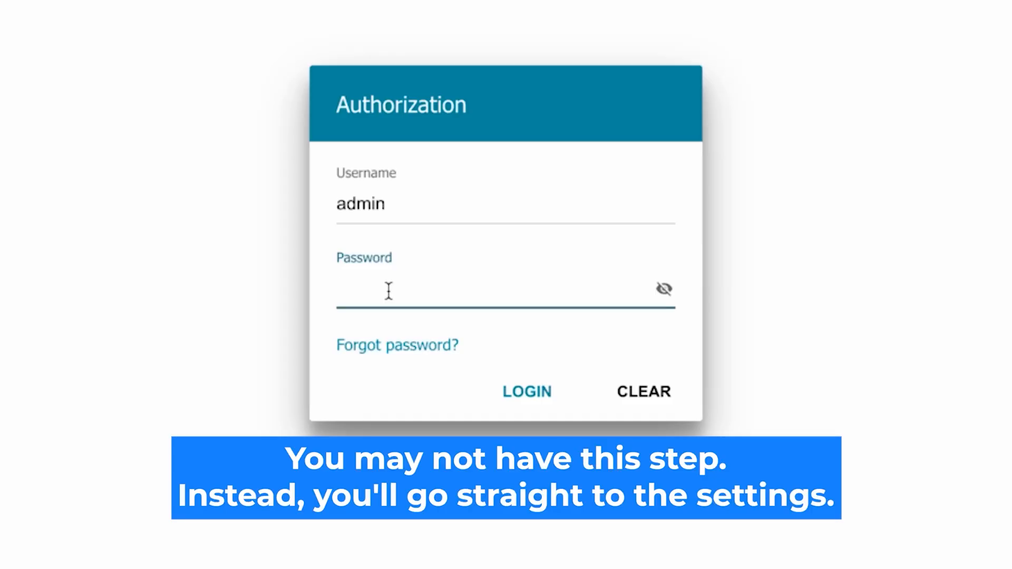
pyautogui.write('******')
pyautogui.write('rd')
pyautogui.click(664, 288)
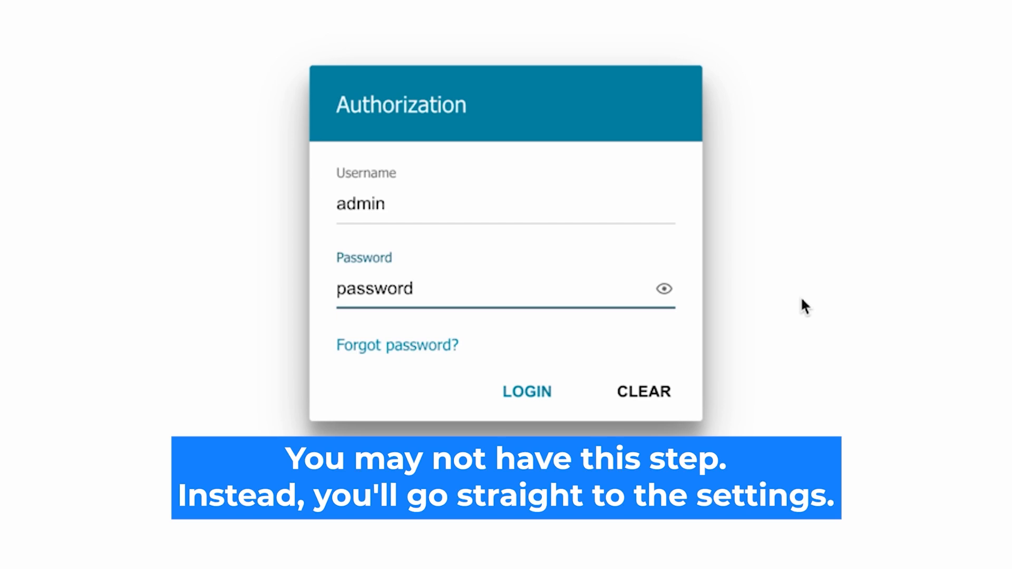
pyautogui.click(520, 391)
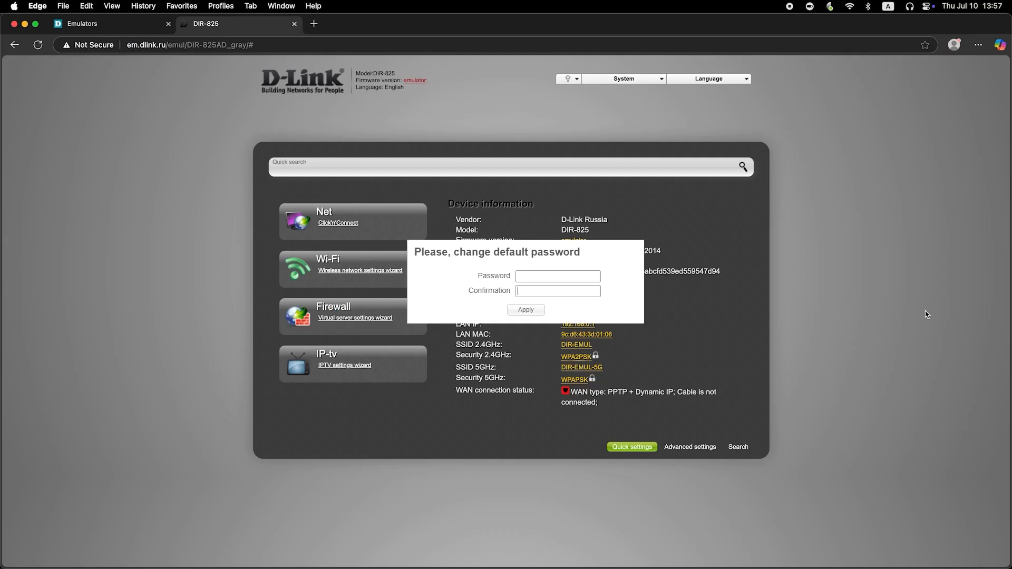
# - Set and confirm a new admin password, then apply it
pyautogui.click(579, 276)
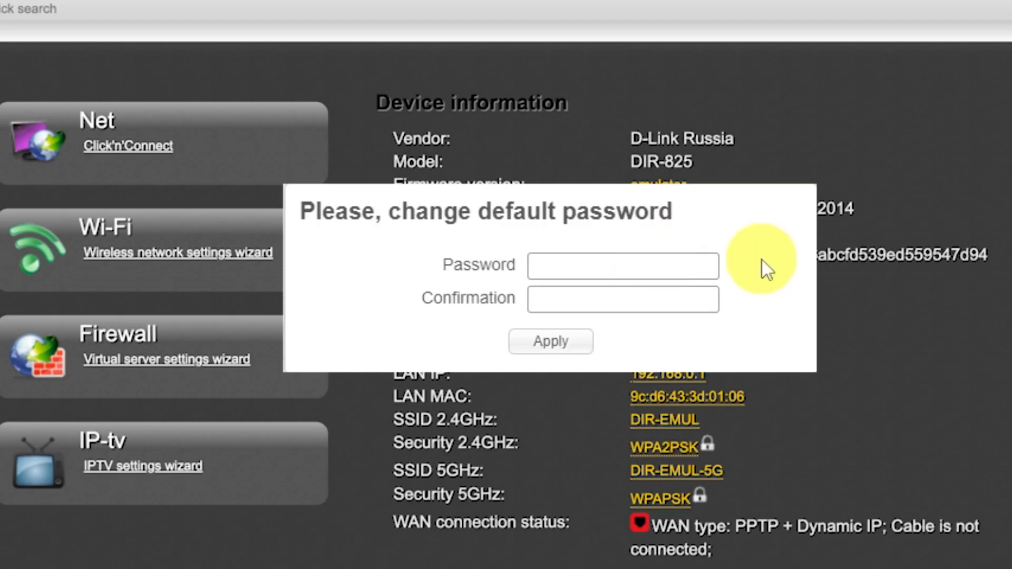
pyautogui.write('•••••••••')
pyautogui.click(673, 293)
pyautogui.write('•••')
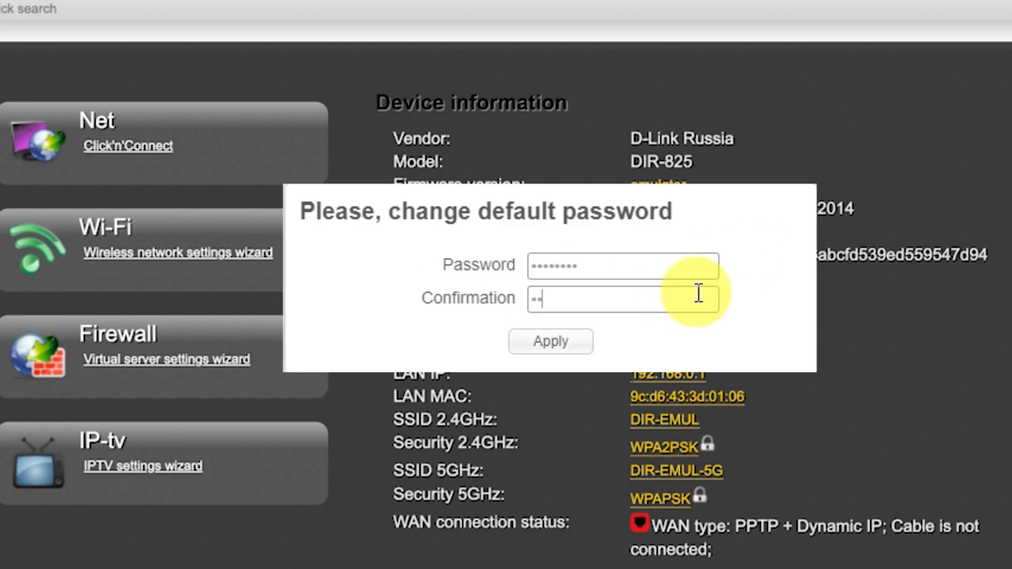
pyautogui.write('••••••')
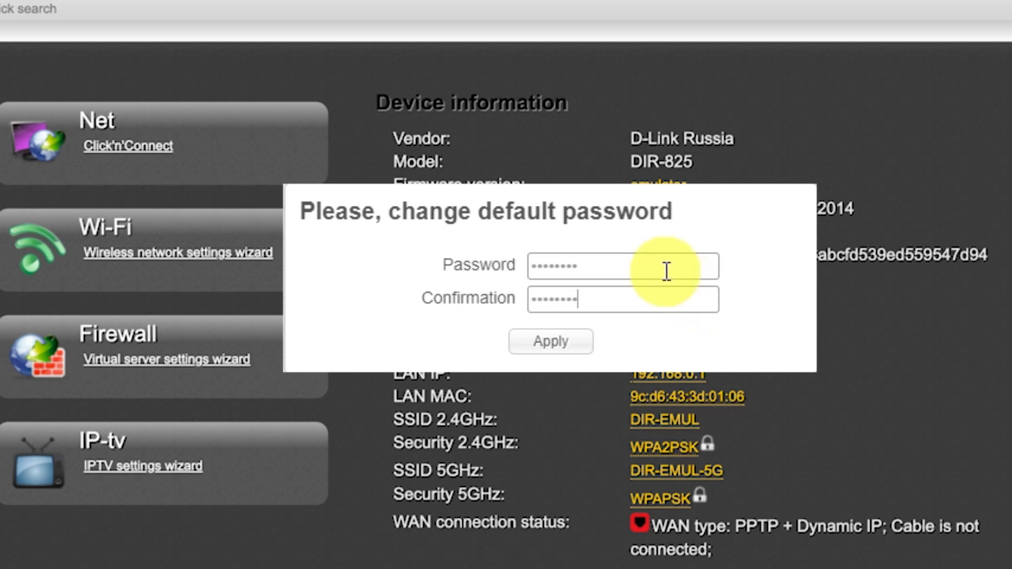
pyautogui.click(586, 343)
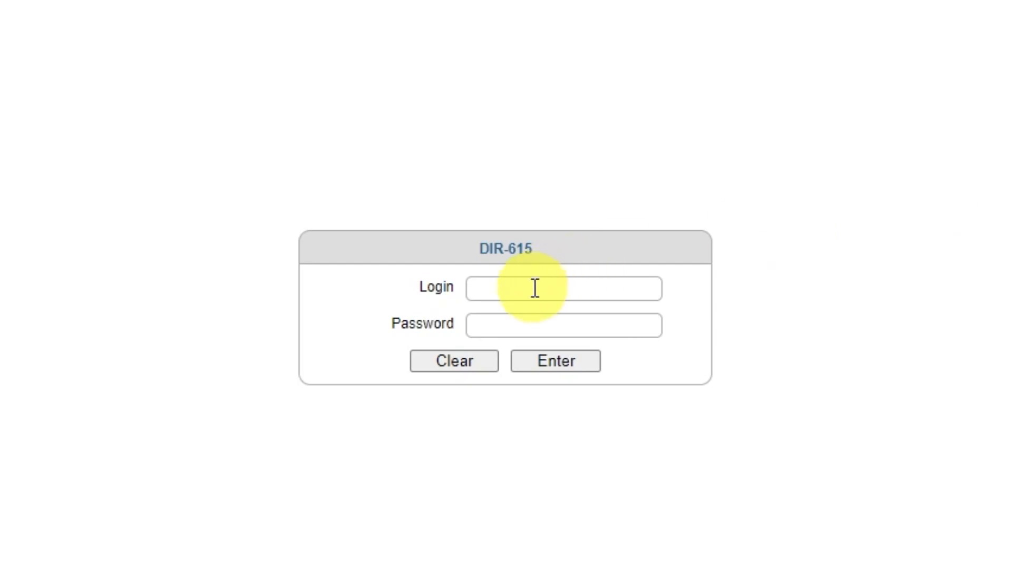
# - Fill the login form with username admin and the new password
pyautogui.click(535, 289)
pyautogui.write('admin')
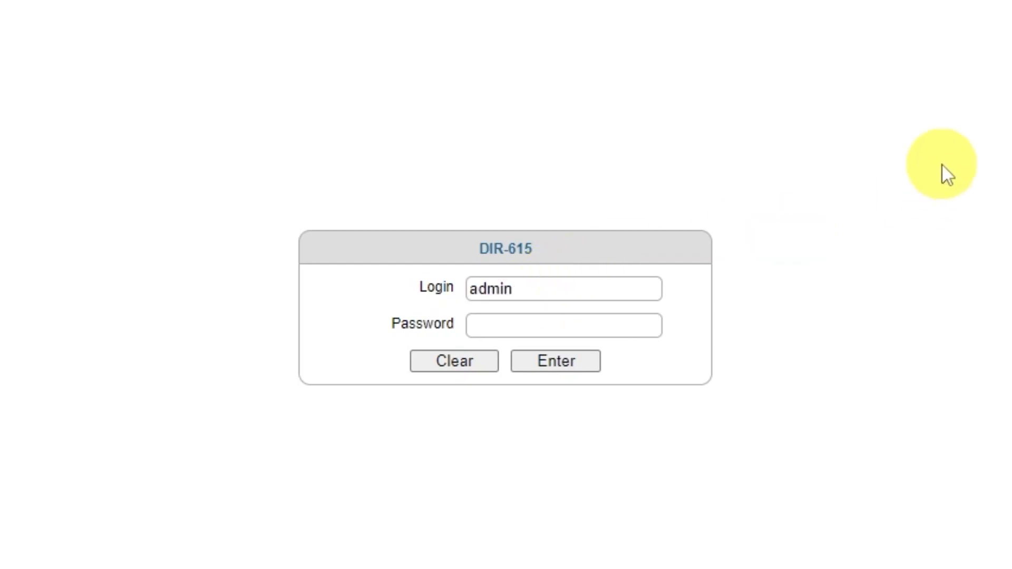
pyautogui.click(596, 326)
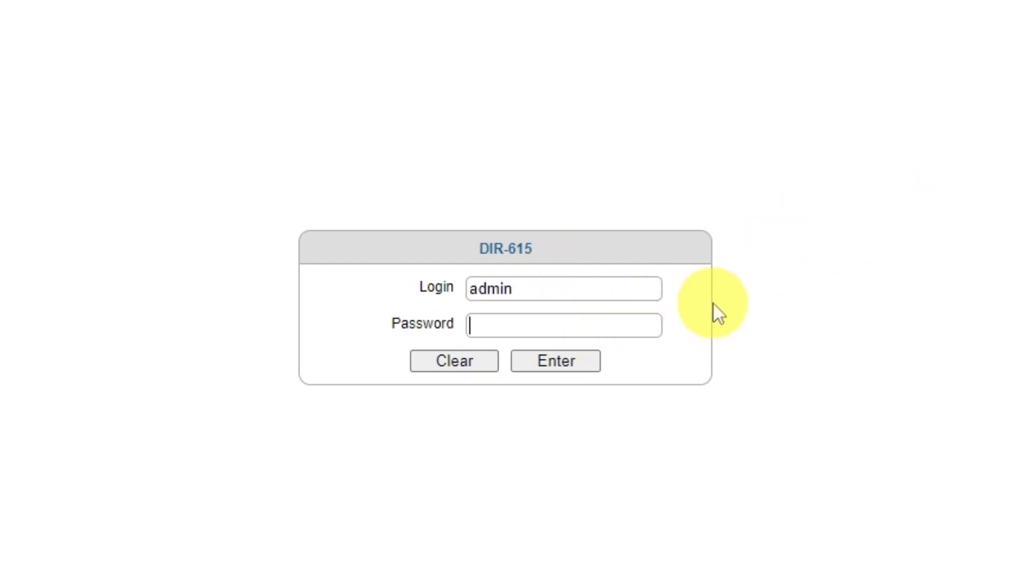
pyautogui.write('password')
# - Log in and keep English selected in the Language dropdown
pyautogui.click(547, 365)
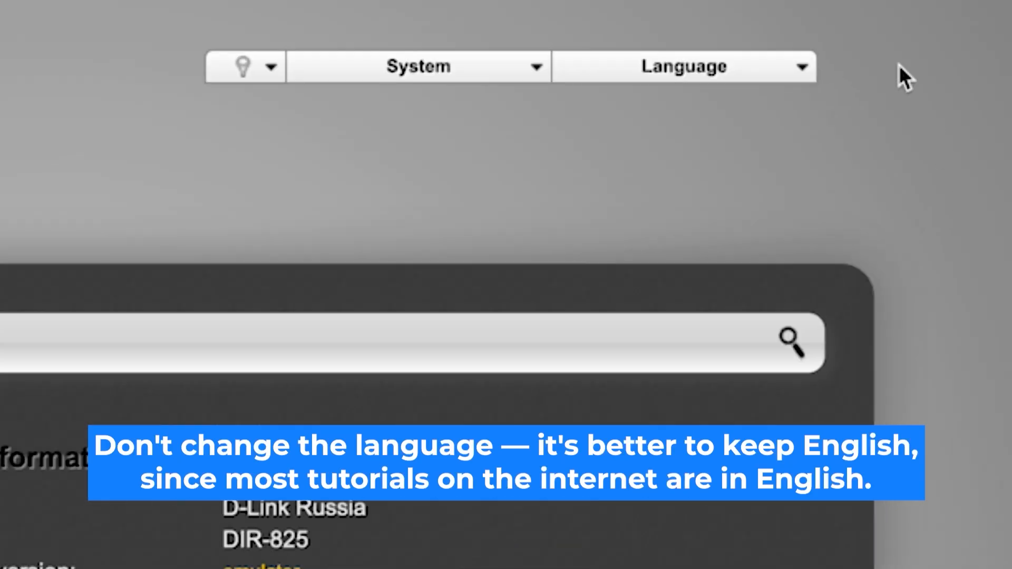
pyautogui.click(805, 66)
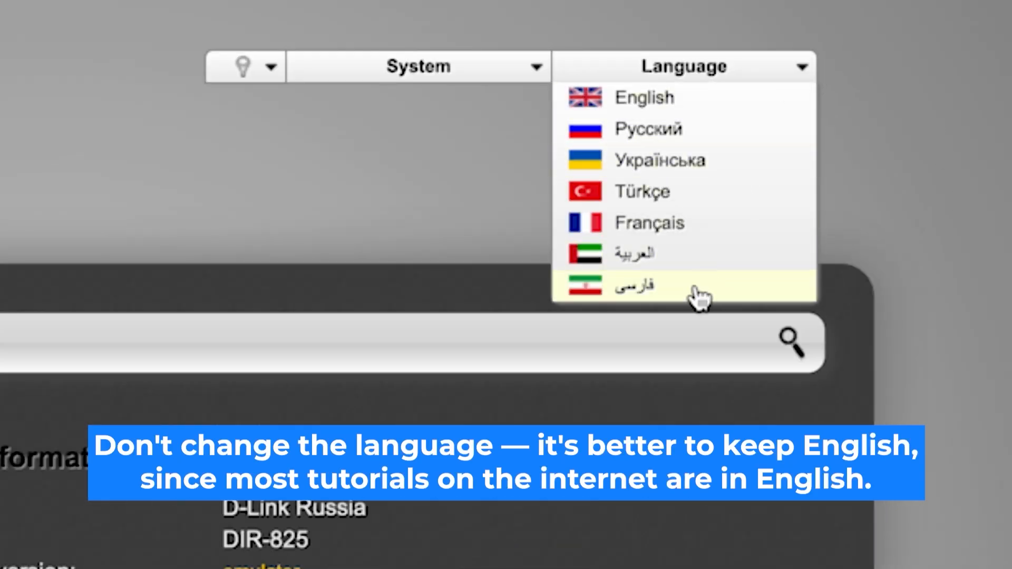
pyautogui.click(721, 114)
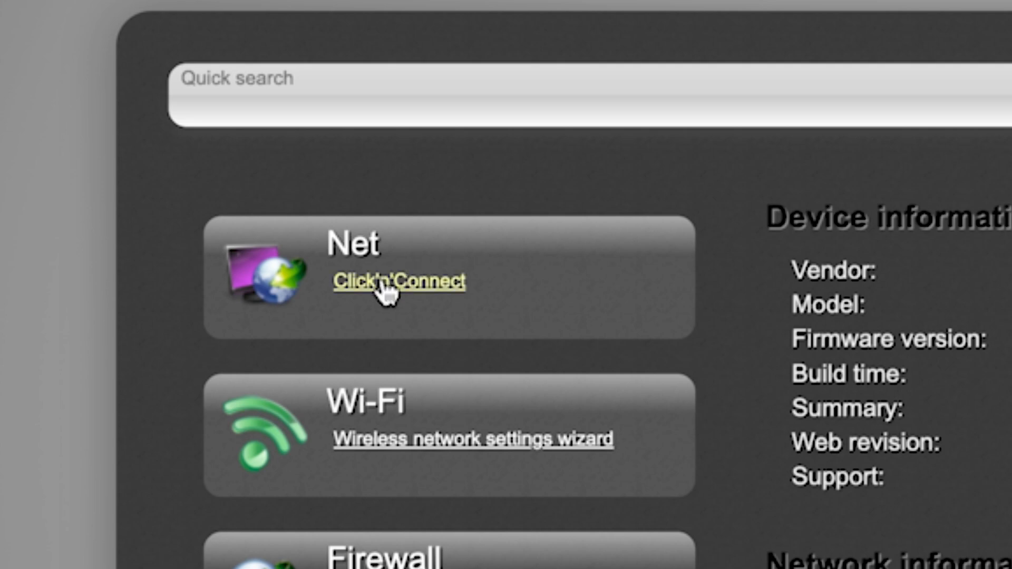
# - Start the Click'n'Connect wizard and keep the provider set to Manually
pyautogui.click(172, 163)
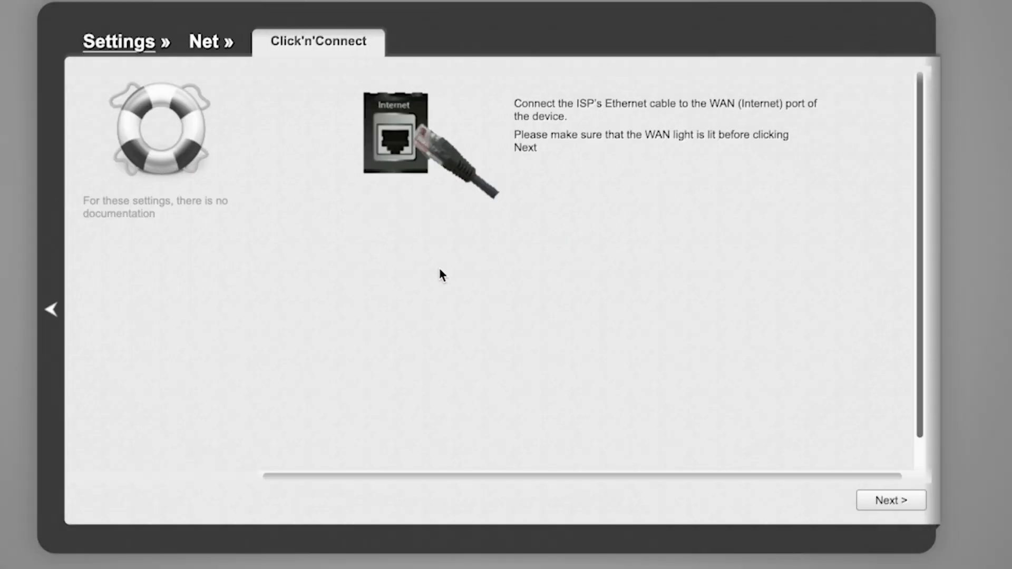
pyautogui.scroll(-1, 819, 322)
pyautogui.scroll(1, 824, 323)
pyautogui.click(896, 500)
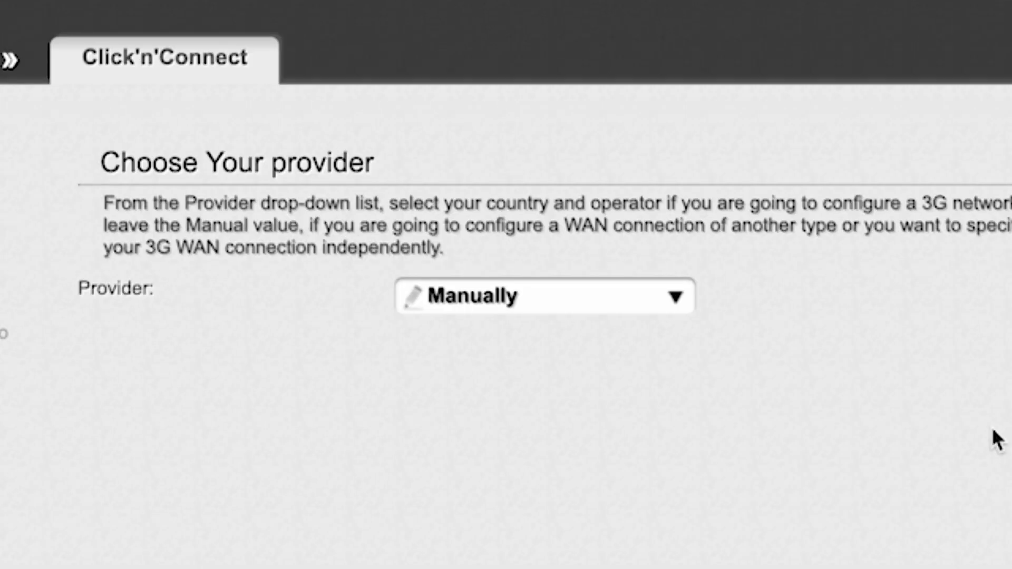
pyautogui.click(679, 296)
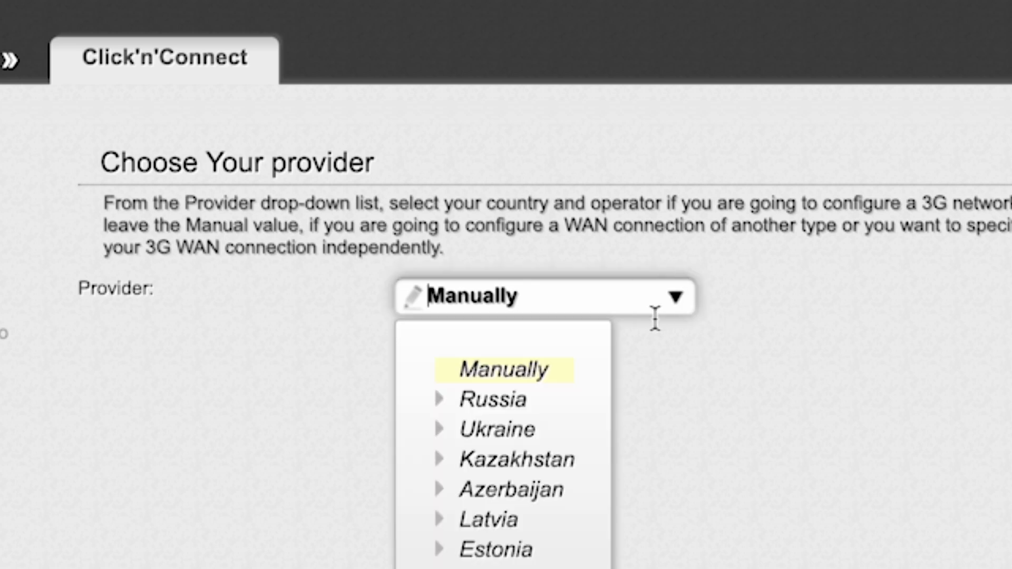
pyautogui.click(688, 295)
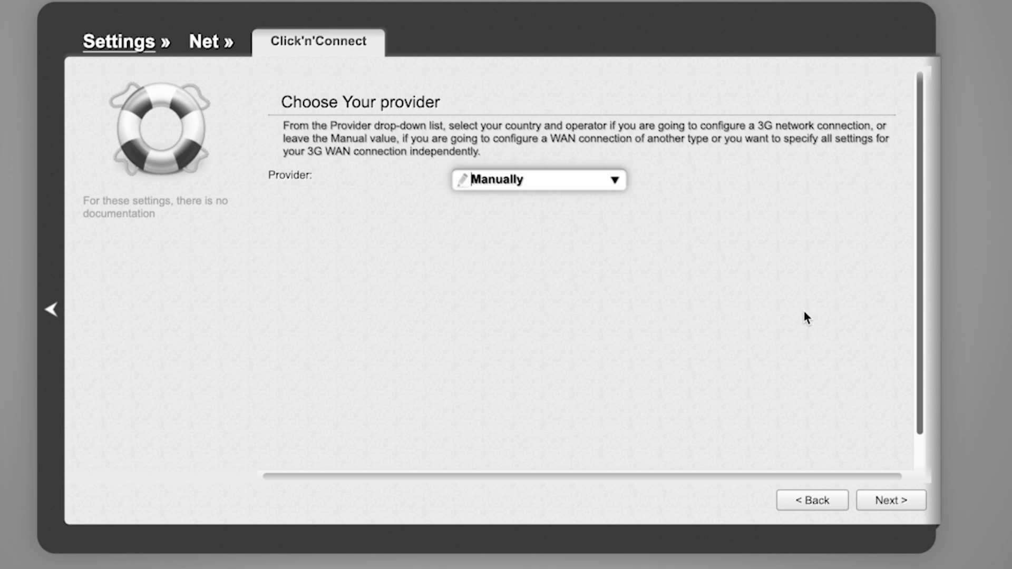
pyautogui.click(897, 501)
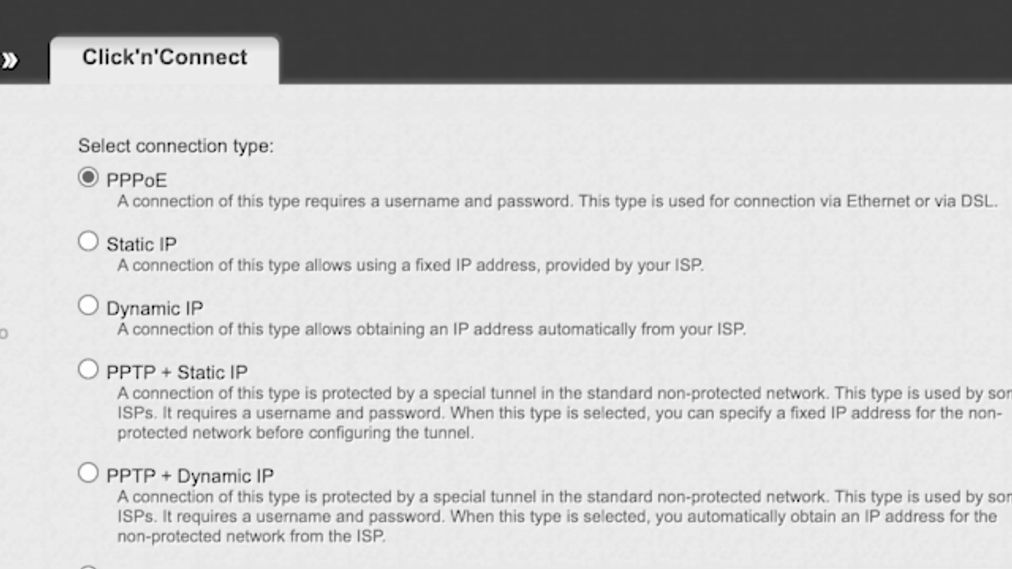
# - Choose Dynamic IP, keep the name dynamic_Internet_4 and automatic DNS, and continue
pyautogui.scroll(-8, 544, 338)
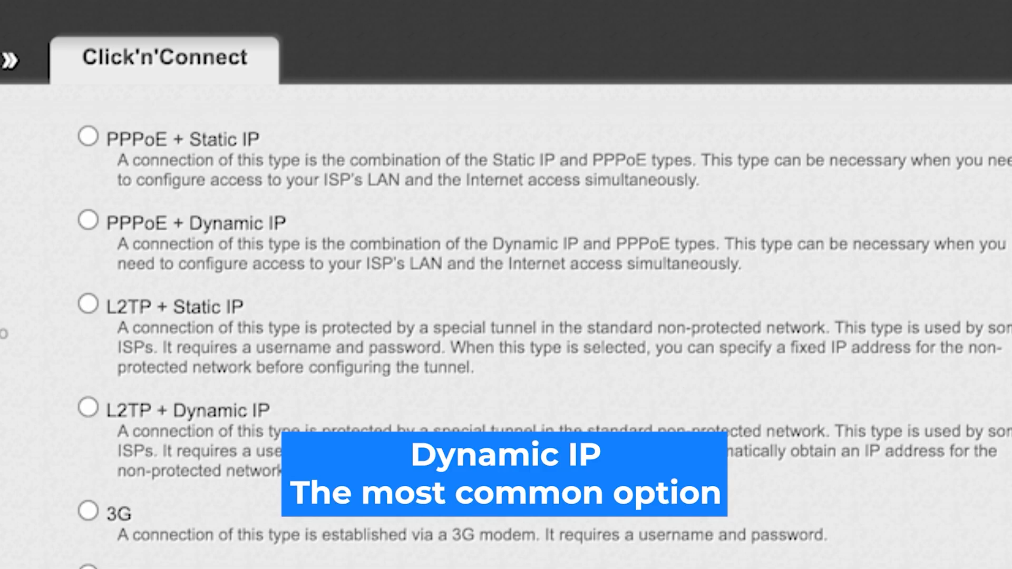
pyautogui.scroll(8, 544, 337)
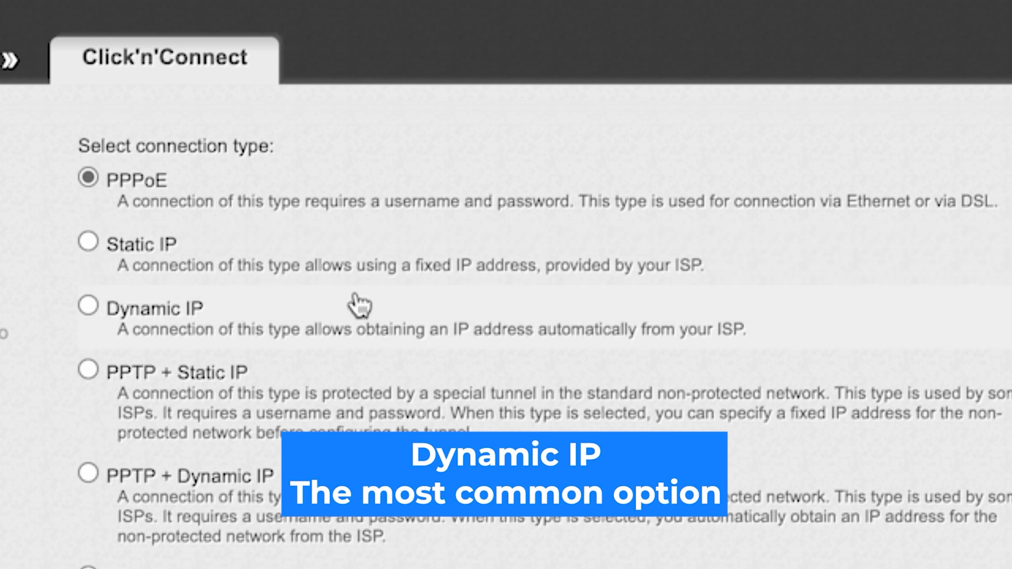
pyautogui.click(88, 306)
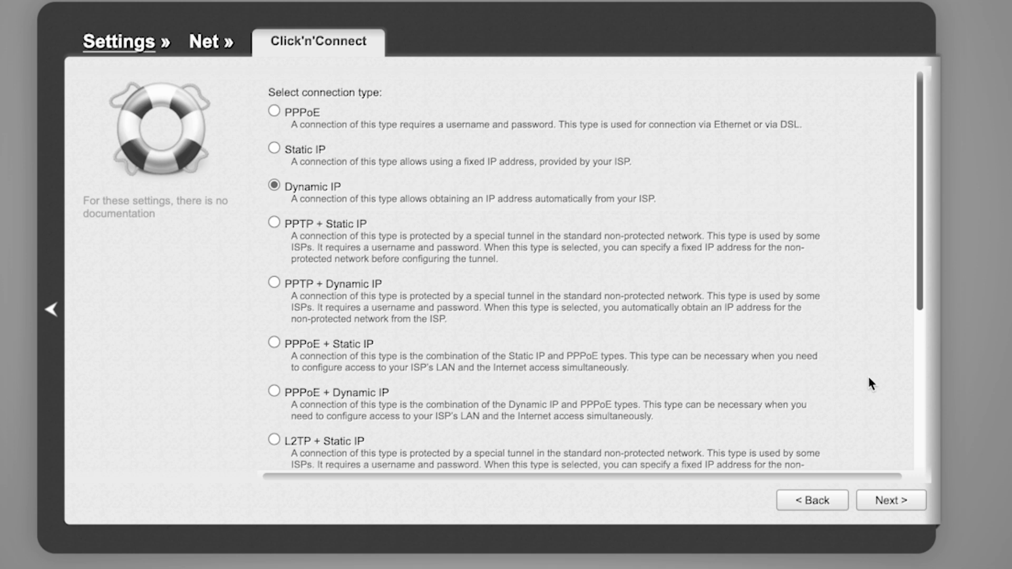
pyautogui.click(892, 505)
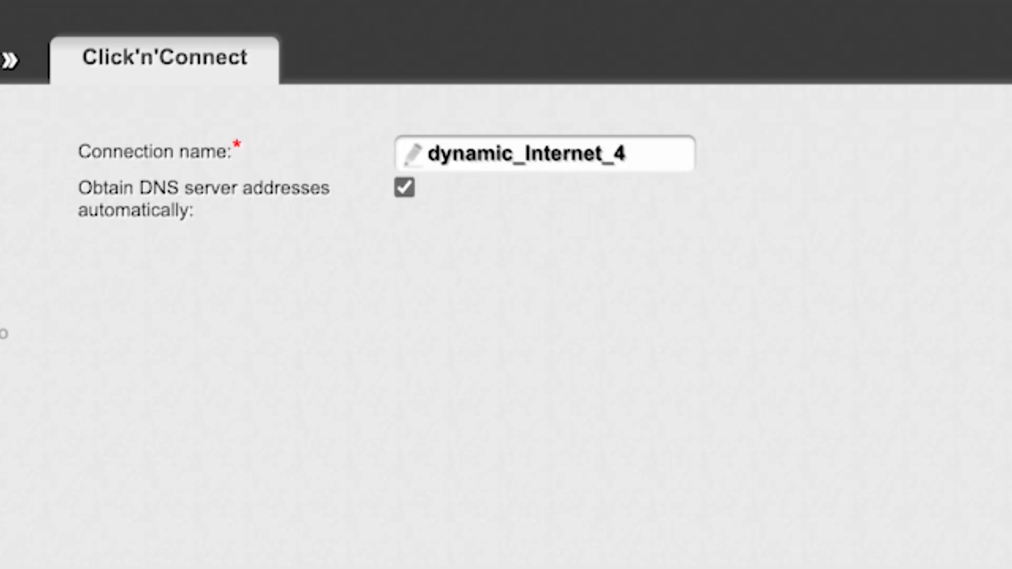
pyautogui.click(640, 155)
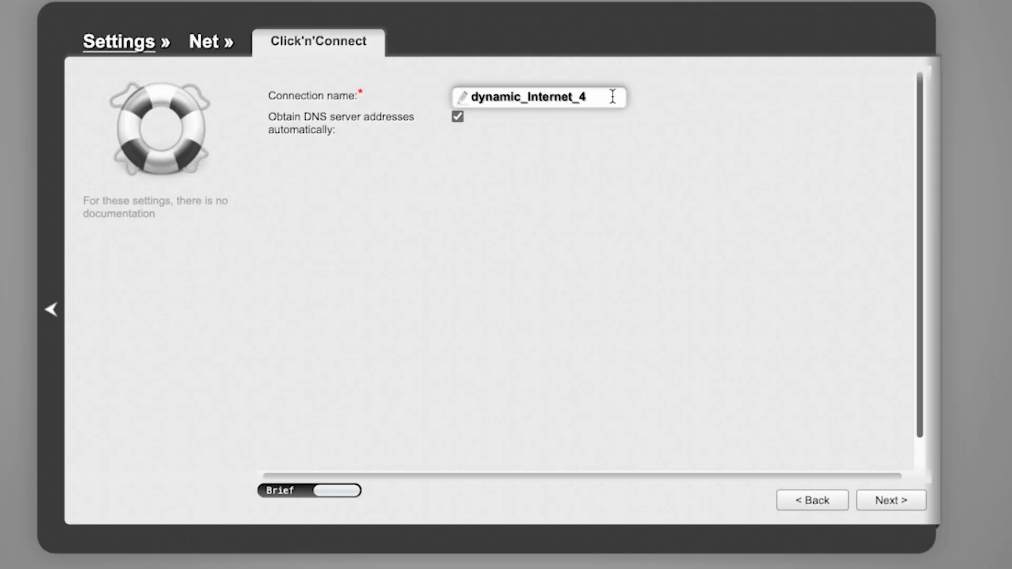
pyautogui.click(883, 502)
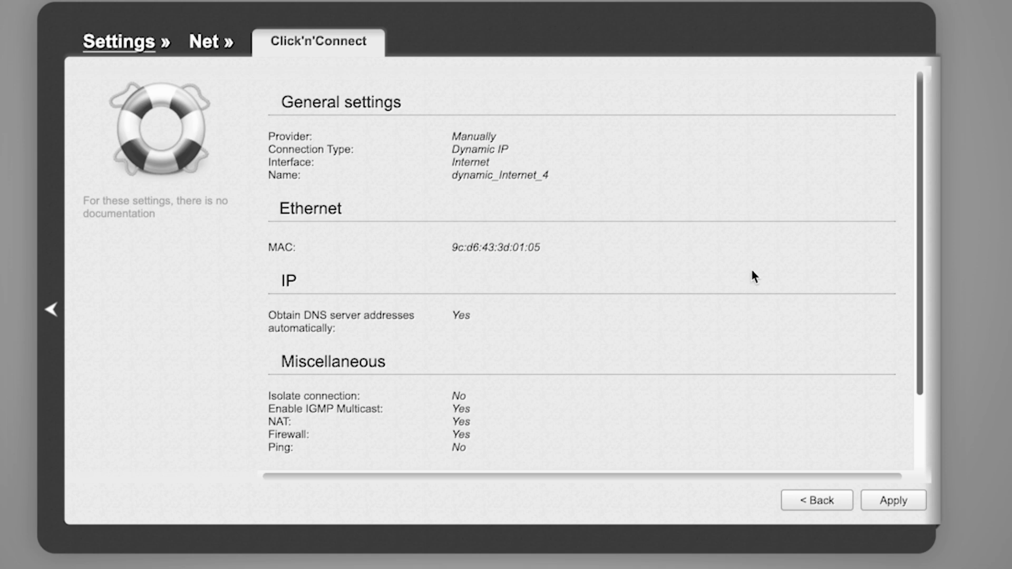
# - Apply the connection, confirm replacing the existing one, and pass the unplugged-cable ping check
pyautogui.scroll(-3, 751, 271)
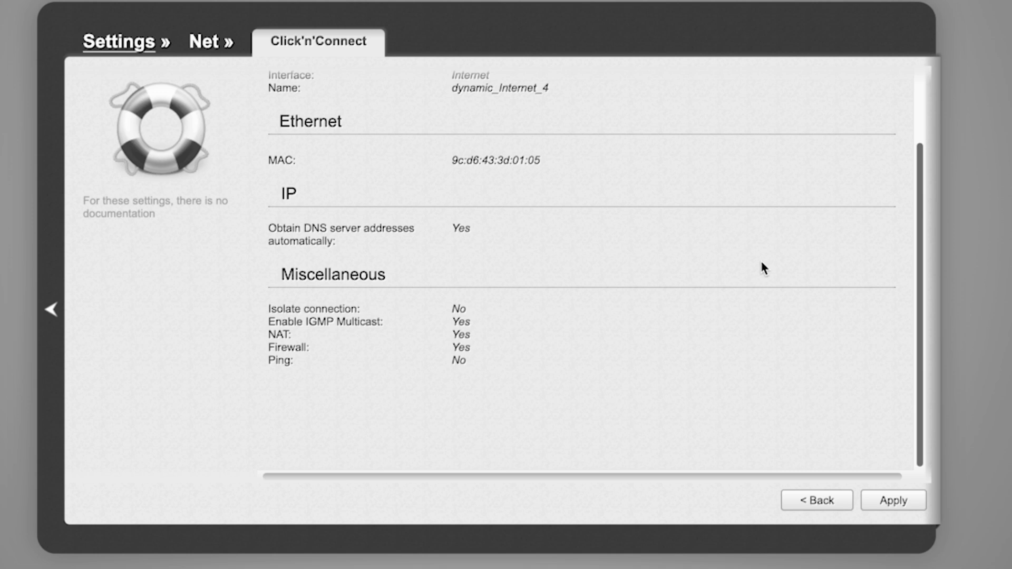
pyautogui.scroll(3, 763, 268)
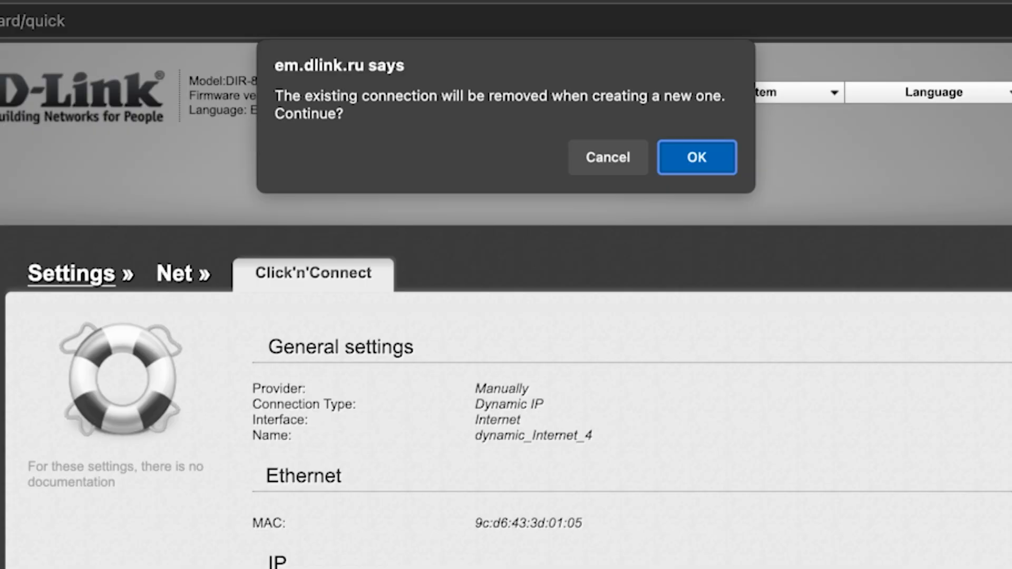
pyautogui.click(706, 160)
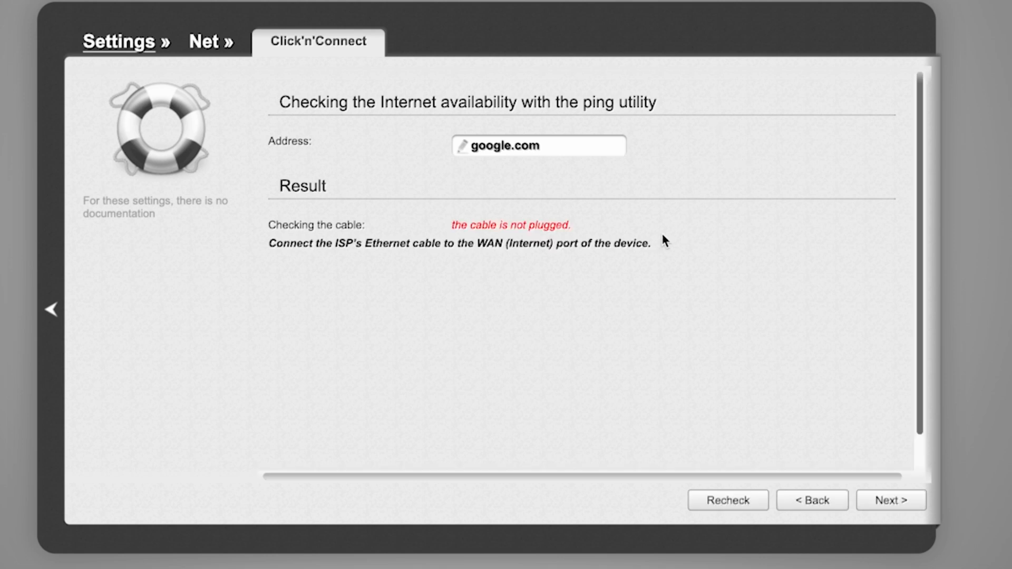
pyautogui.click(890, 500)
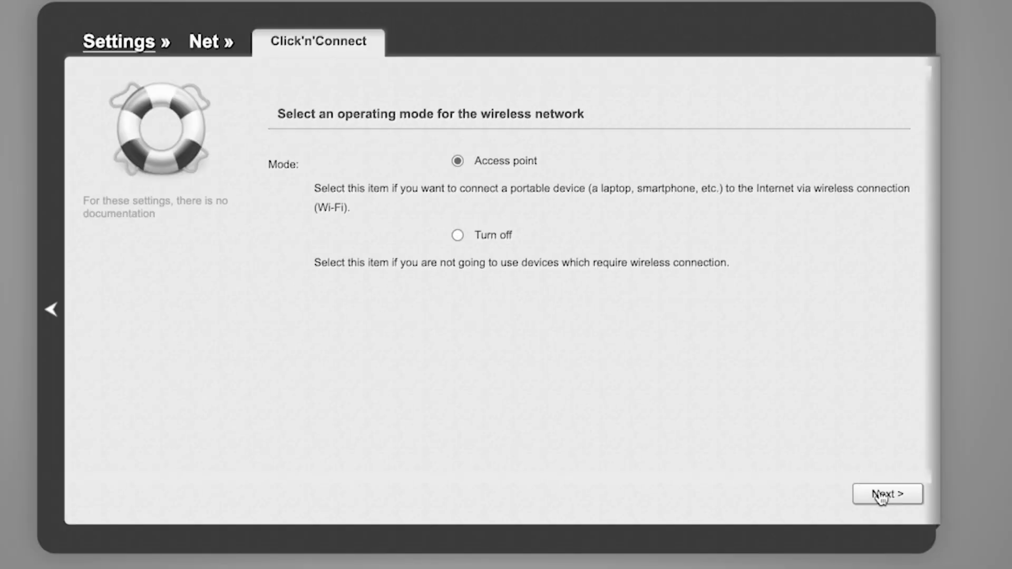
# - Keep Access point mode and set the 2.4 GHz network DIR-EMUL as Protected with a network key
pyautogui.click(881, 498)
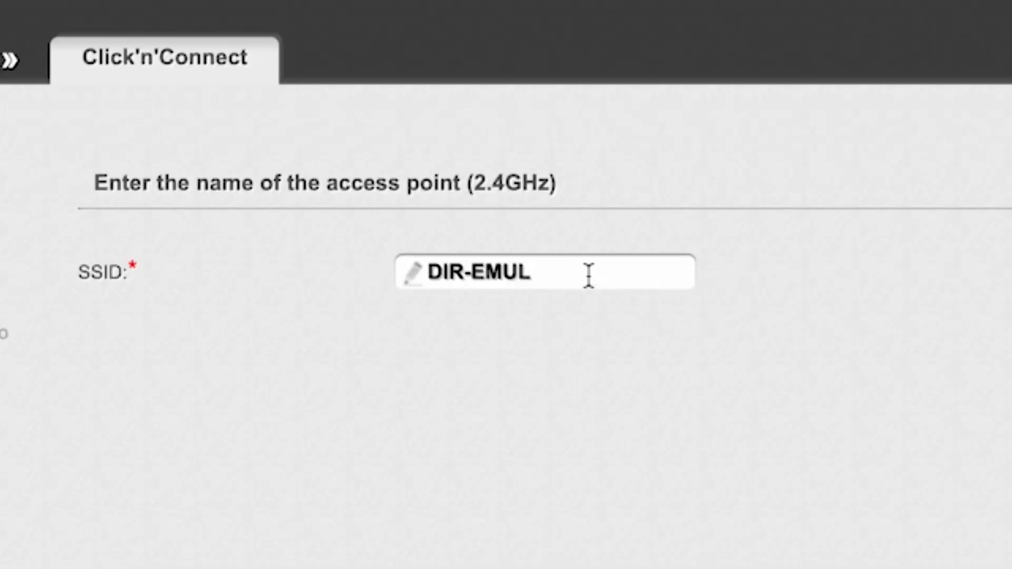
pyautogui.click(559, 169)
pyautogui.moveTo(429, 272); pyautogui.dragTo(585, 266)
pyautogui.click(848, 274)
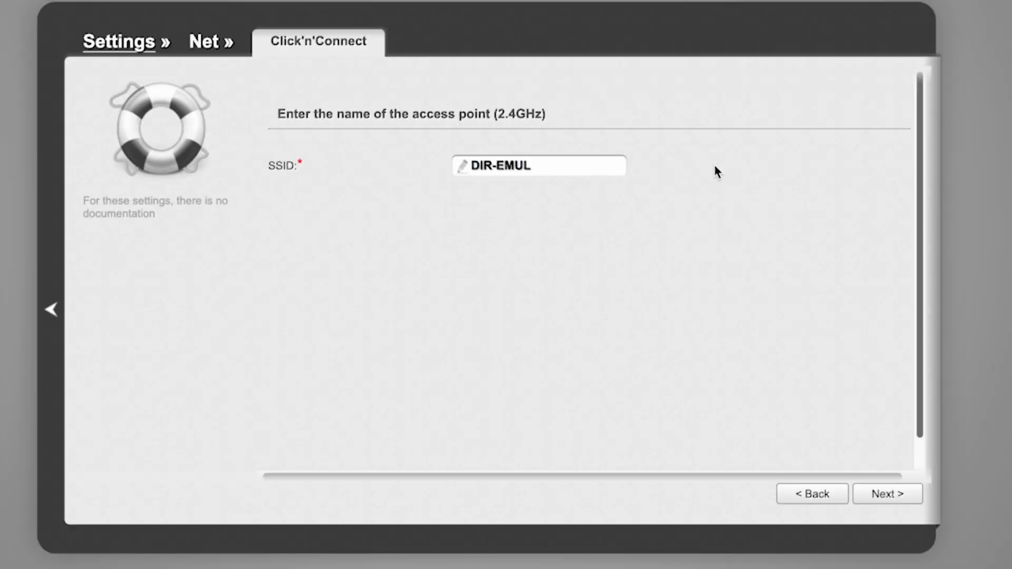
pyautogui.click(891, 495)
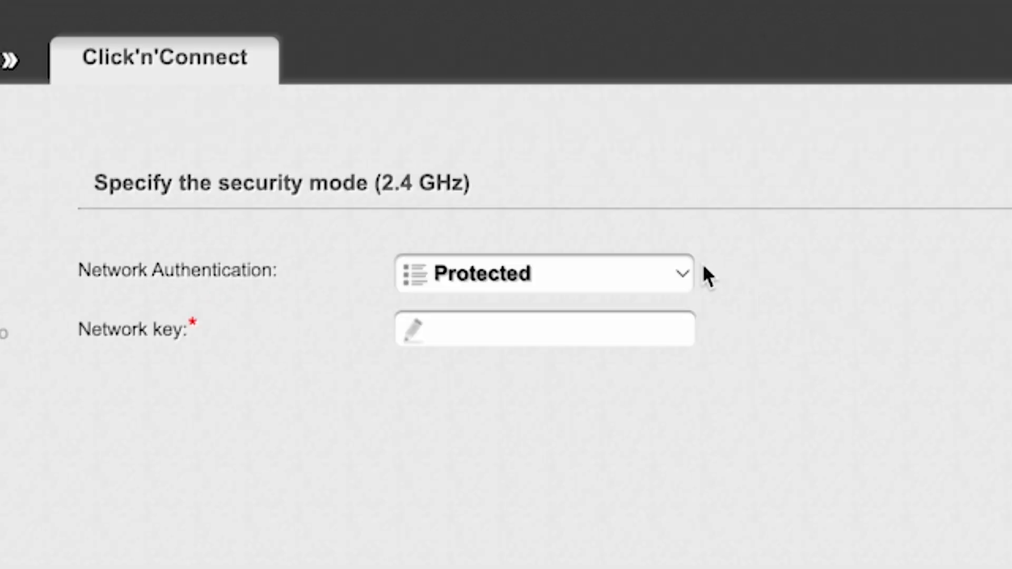
pyautogui.click(685, 269)
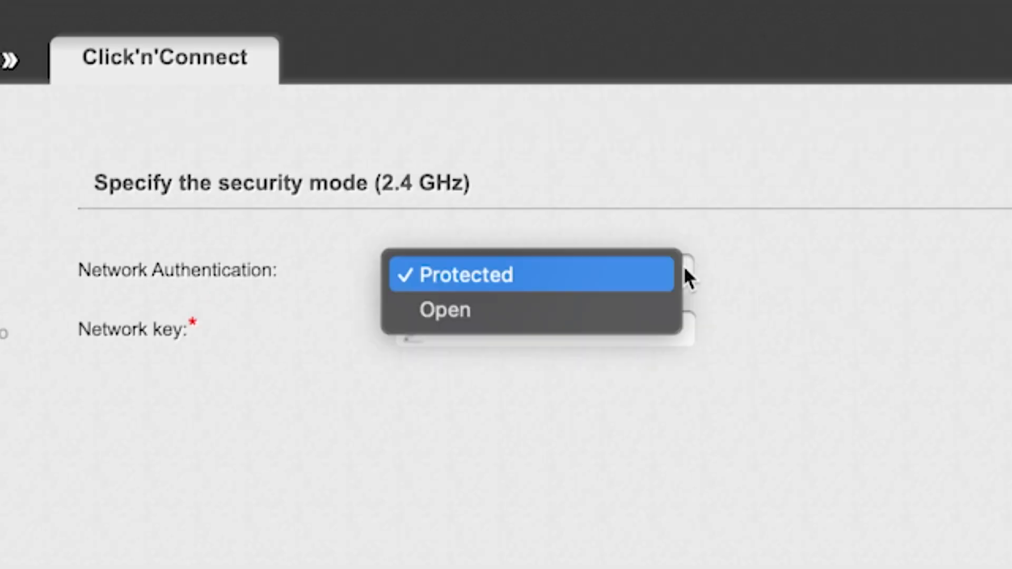
pyautogui.click(533, 273)
pyautogui.click(558, 330)
pyautogui.write('123456789')
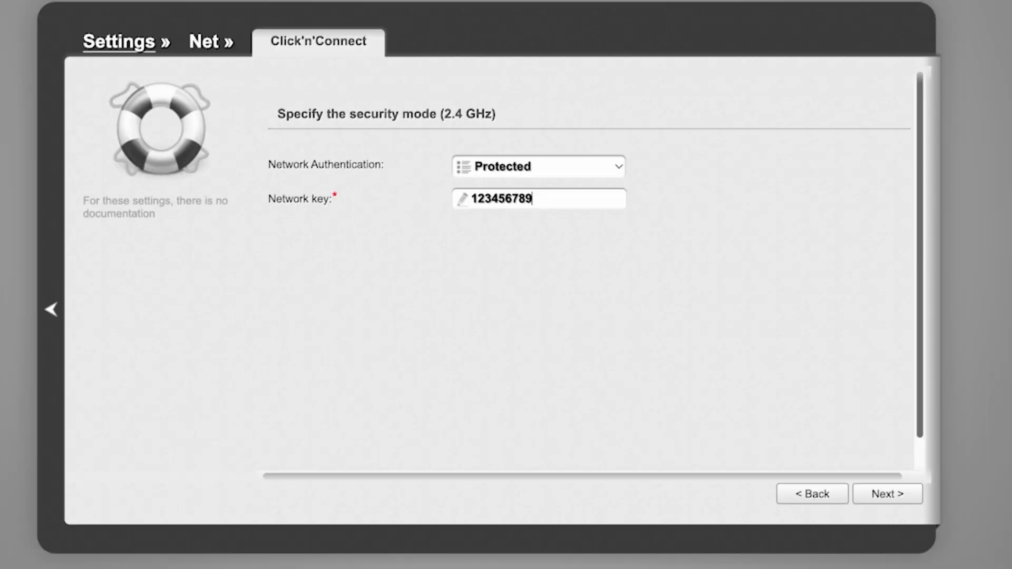
# - Keep the 5 GHz network DIR-EMUL-5G and give it a network key
pyautogui.click(887, 497)
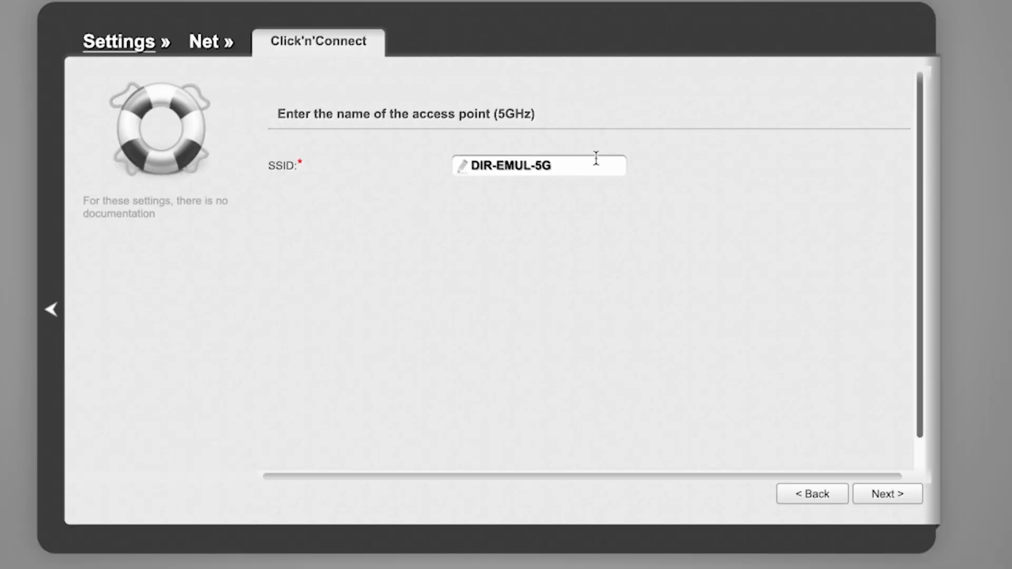
pyautogui.click(886, 493)
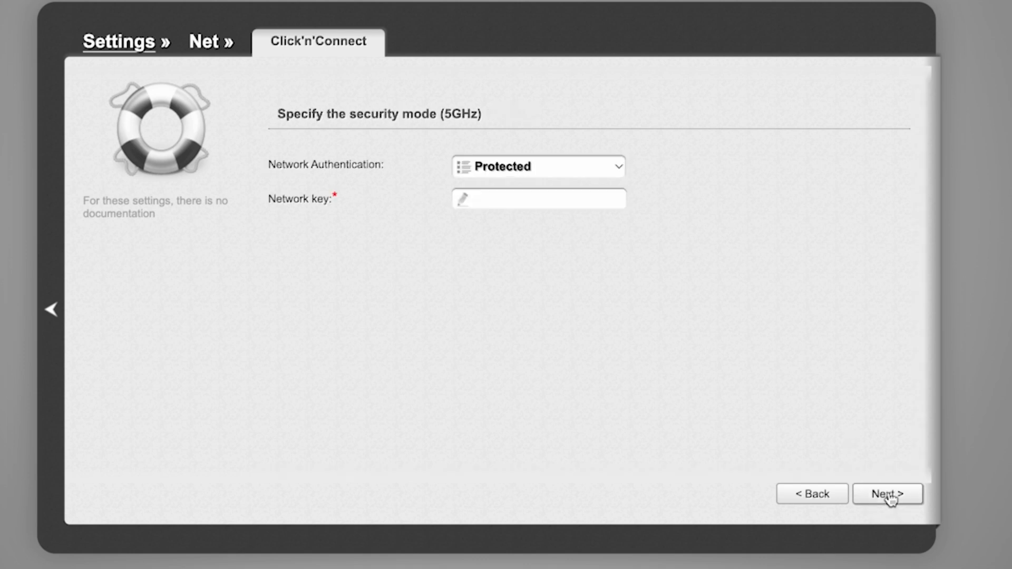
pyautogui.click(537, 166)
pyautogui.click(521, 165)
pyautogui.click(527, 198)
pyautogui.write('123456789')
pyautogui.click(886, 494)
# - Review the wireless summary and apply the Wi-Fi settings
pyautogui.scroll(-3, 731, 289)
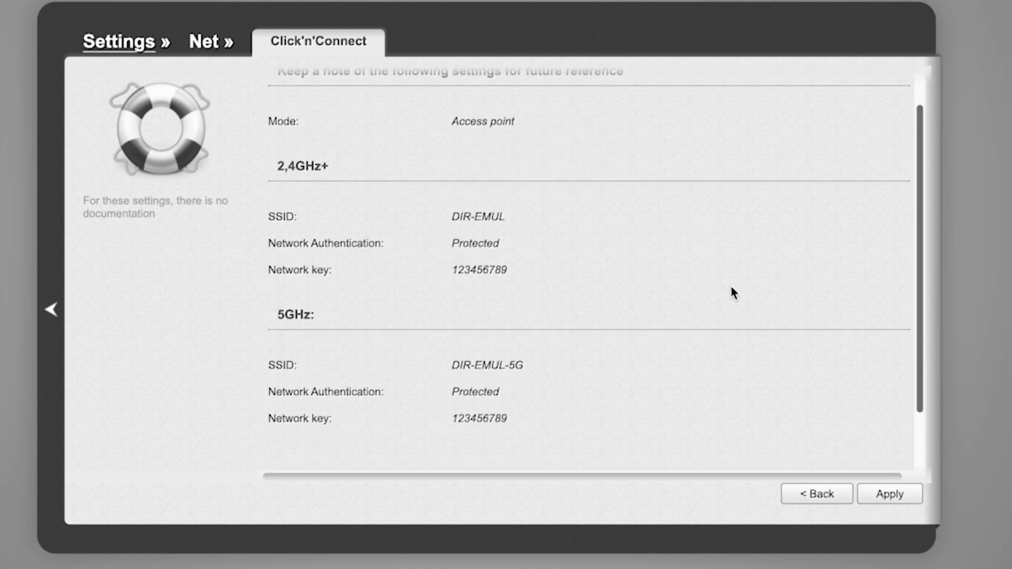
pyautogui.scroll(3, 730, 290)
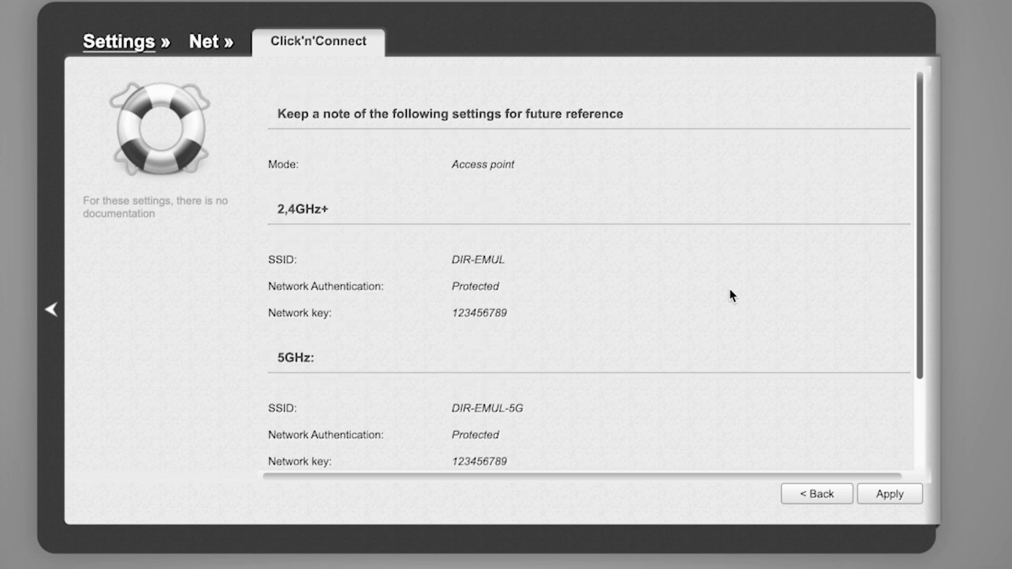
pyautogui.scroll(-3, 729, 290)
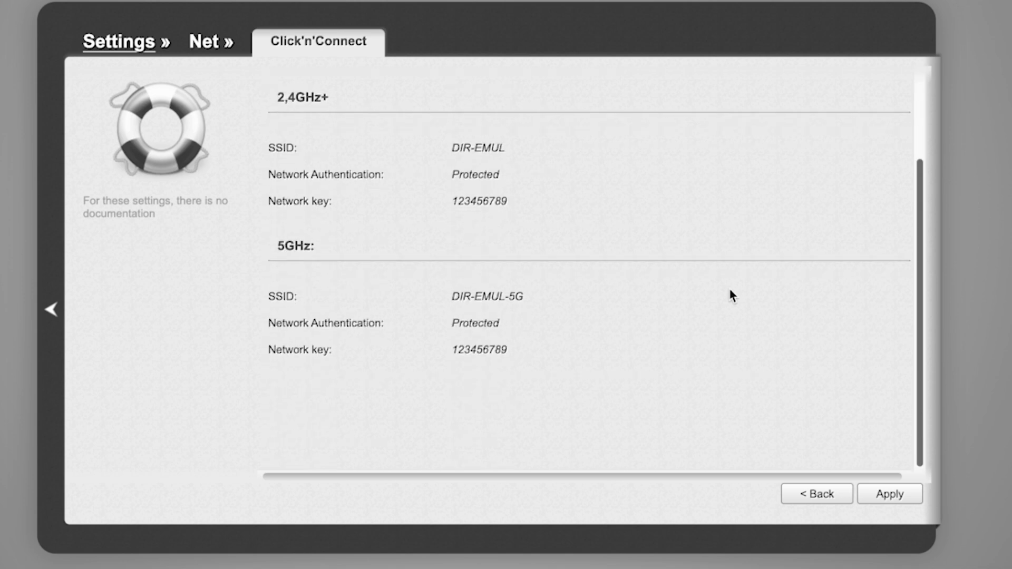
pyautogui.click(889, 495)
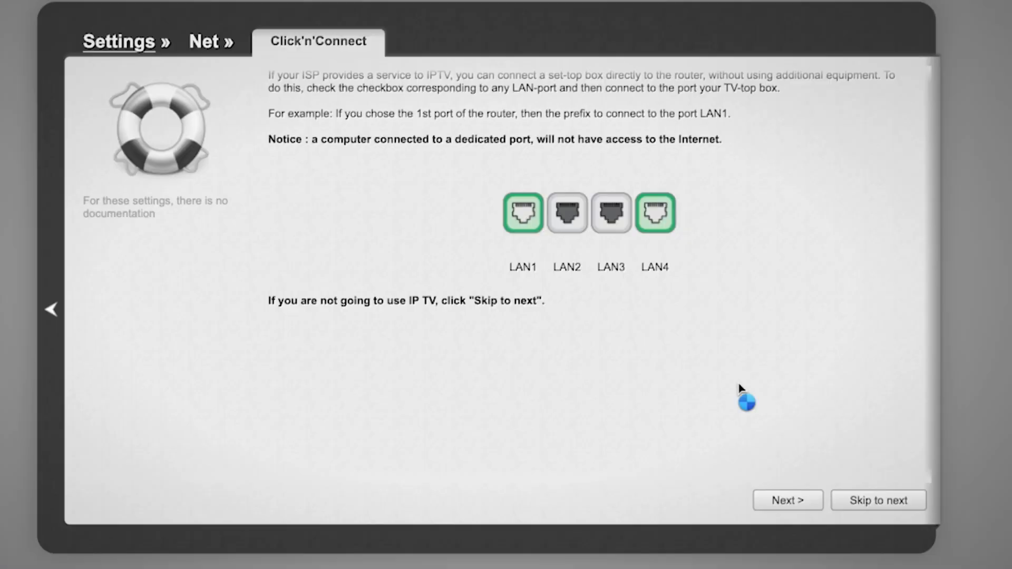
pyautogui.scroll(-1, 740, 393)
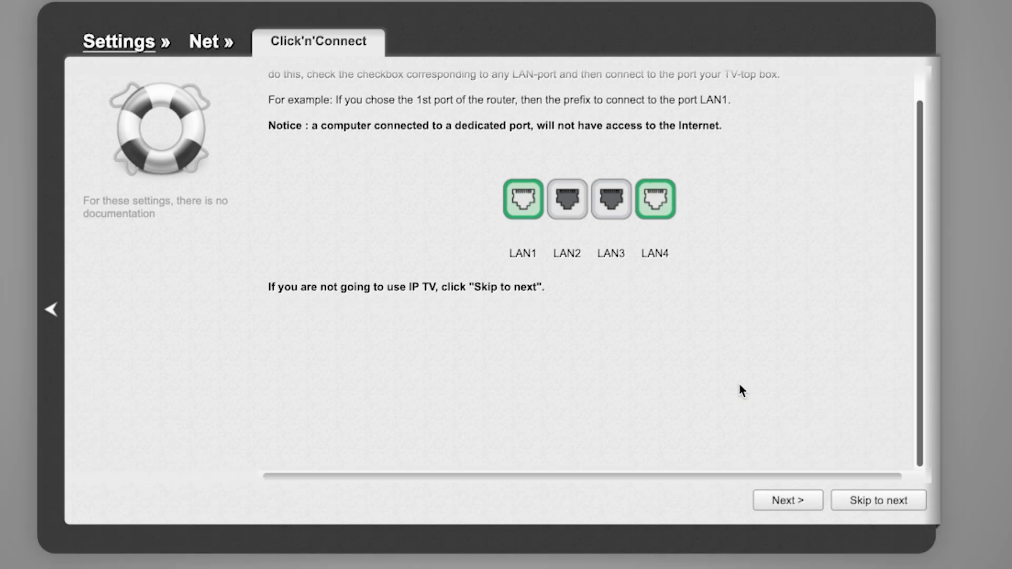
# - Skip the IPTV port step, apply the final settings, and acknowledge 'Setup is complete!'
pyautogui.scroll(1, 740, 385)
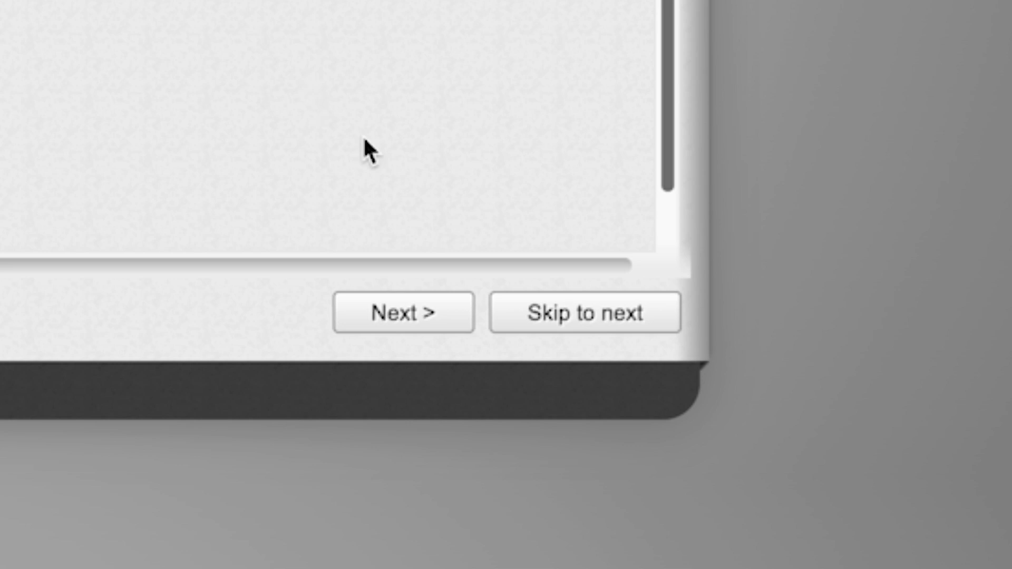
pyautogui.click(562, 316)
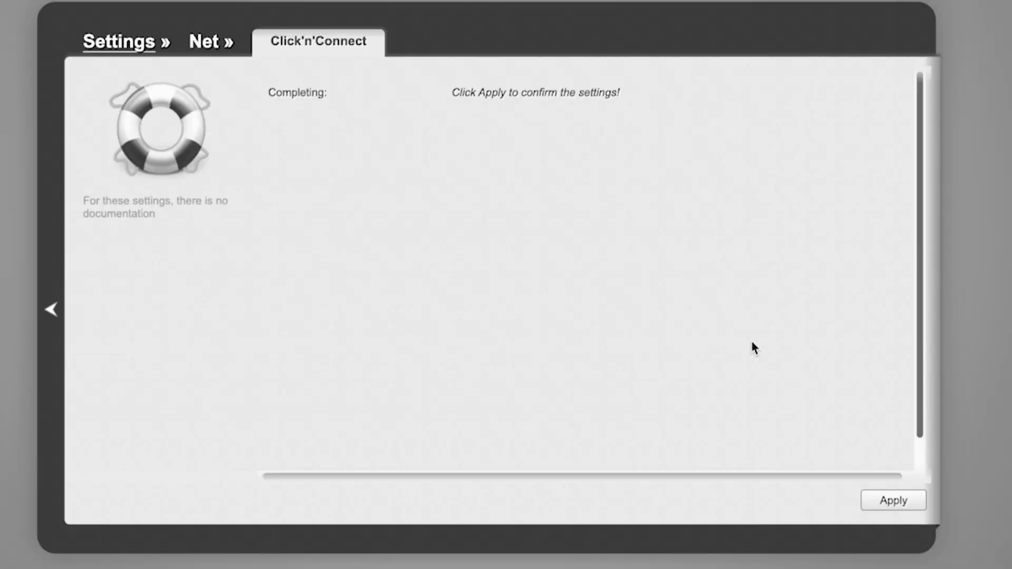
pyautogui.click(897, 501)
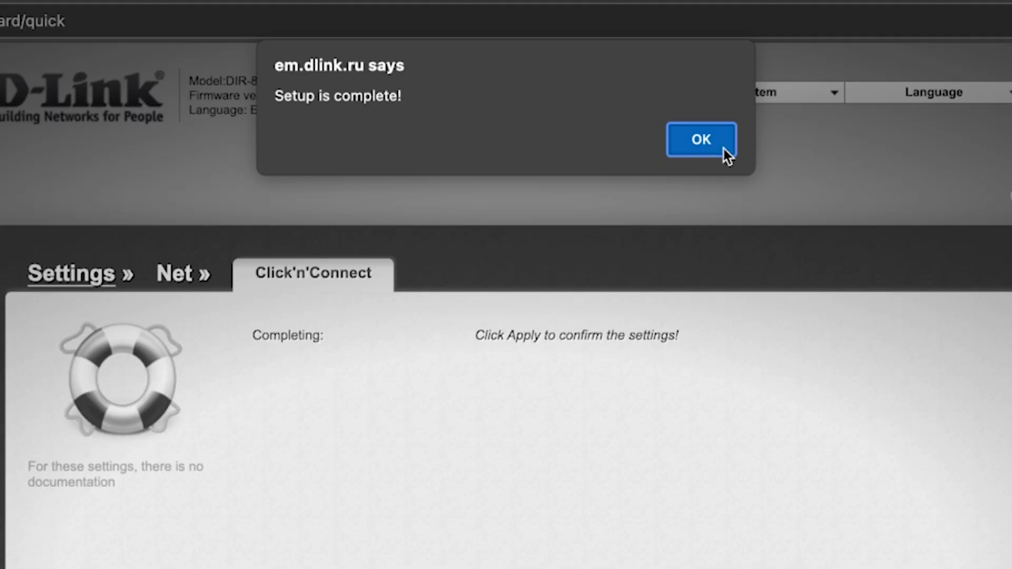
pyautogui.click(724, 150)
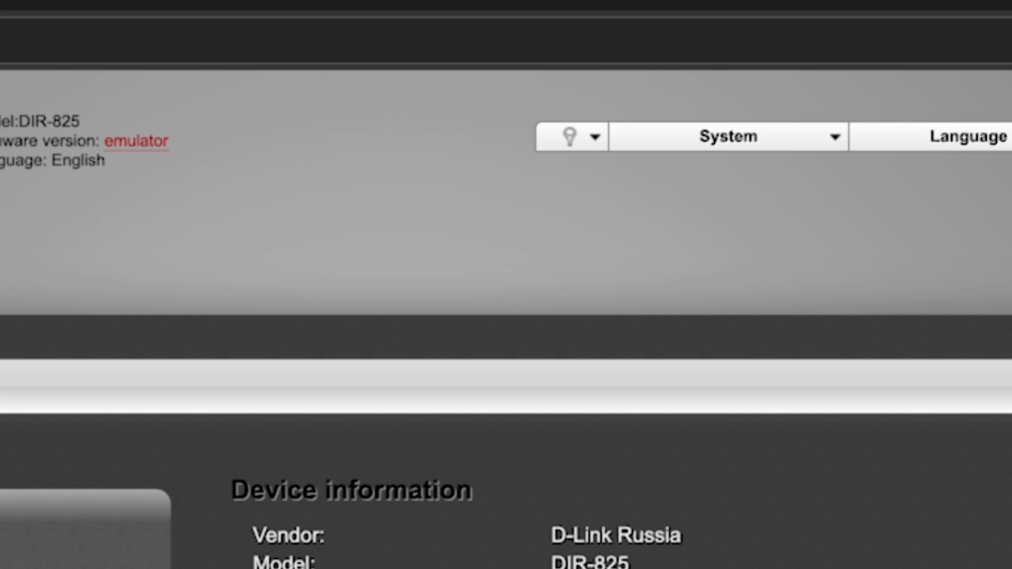
# - Save and reboot the router from the System menu, then enter text in Edge's address bar
pyautogui.click(833, 141)
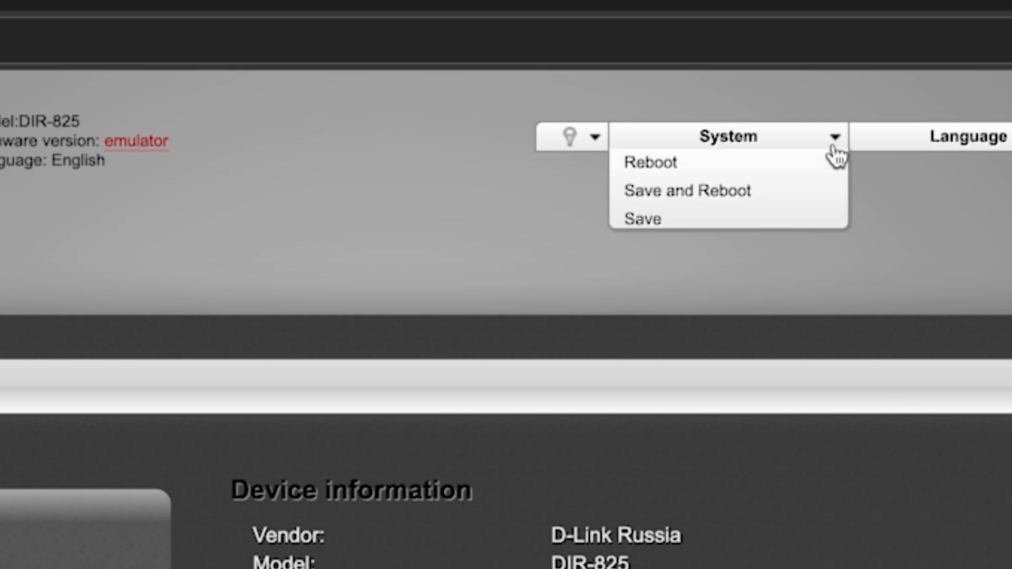
pyautogui.click(723, 194)
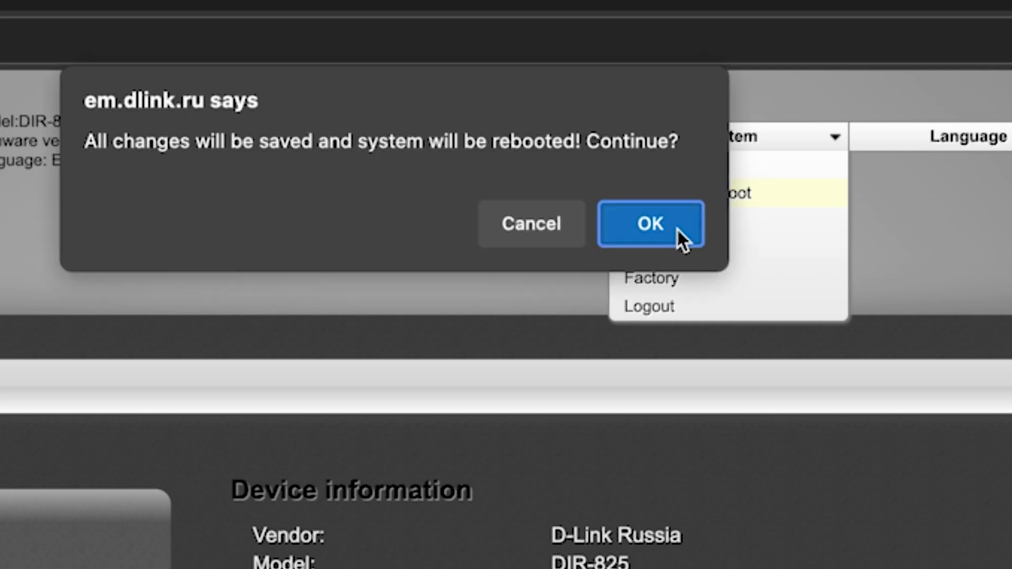
pyautogui.click(663, 232)
pyautogui.click(663, 232)
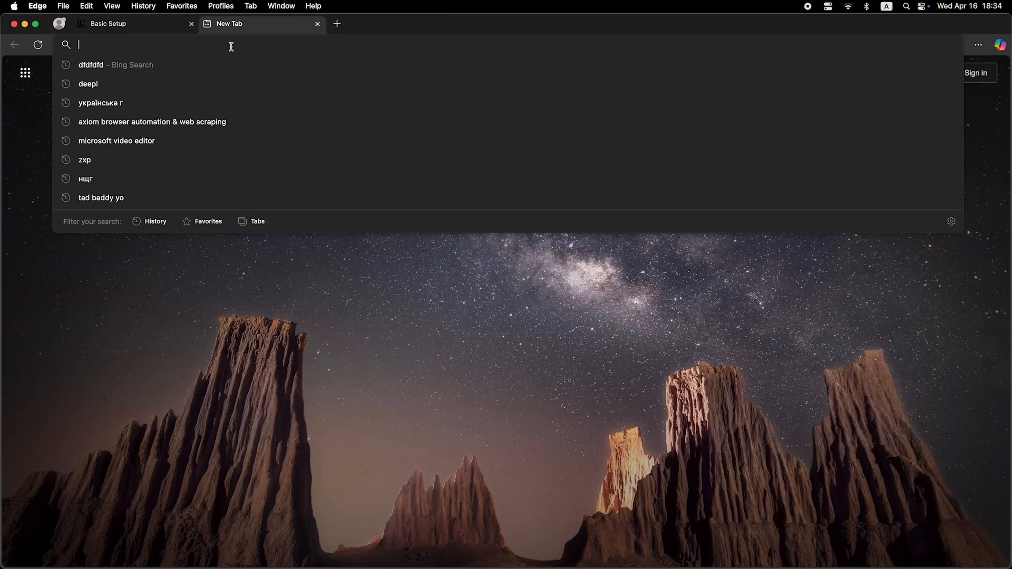
pyautogui.write('dfdfdfdf')
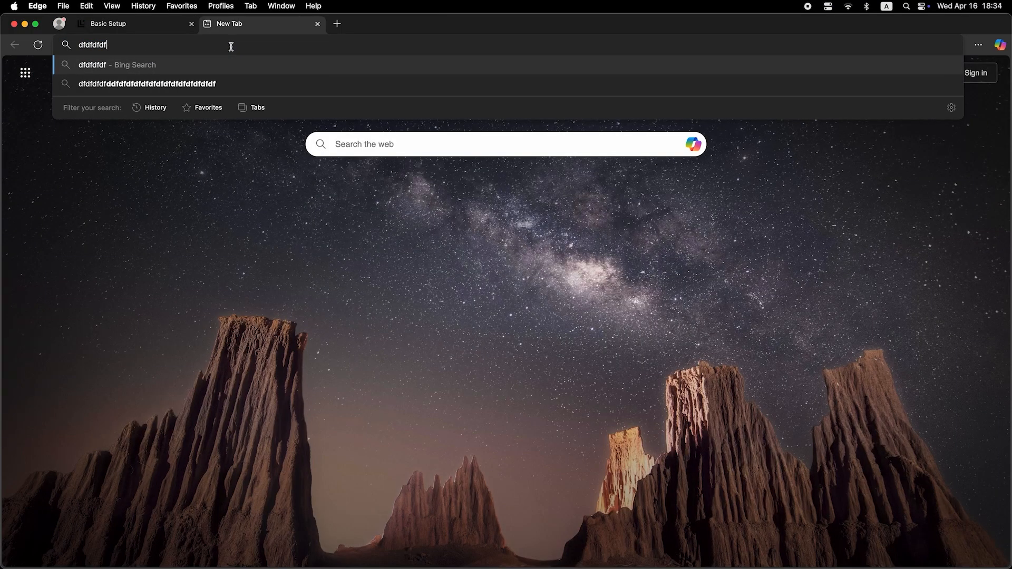
pyautogui.press('Return')
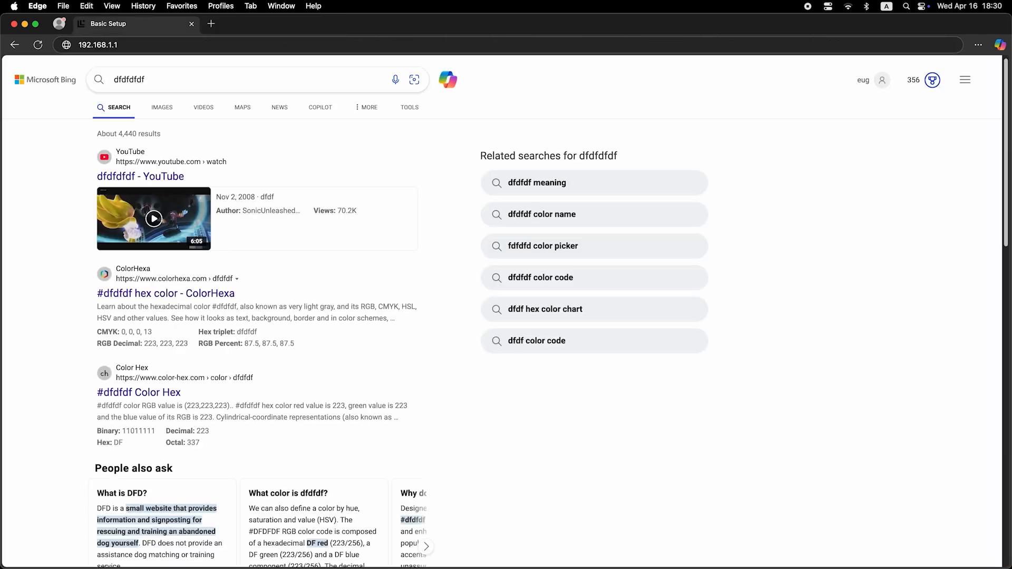